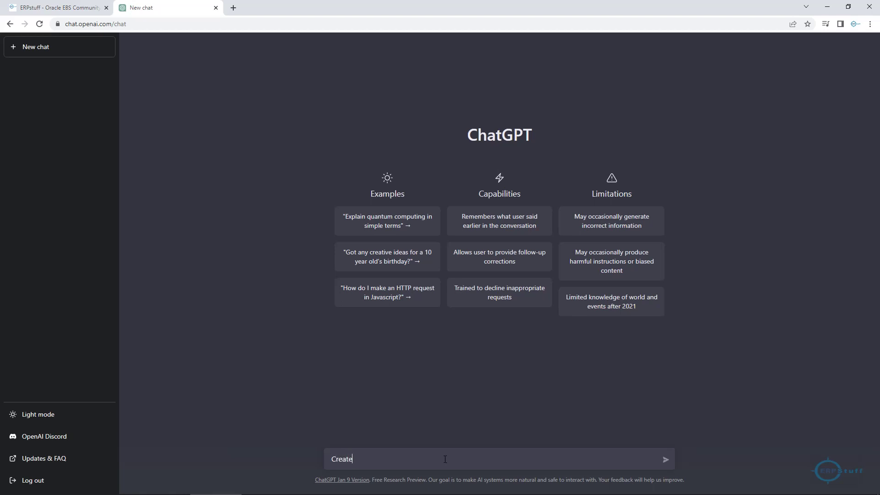
# Step: Ask ChatGPT for SQL creating emp and dept tables with 5 sample records in each
pyautogui.press('BackSpace')
pyautogui.press('BackSpace')
pyautogui.write('two tables emp and dept and insert 5 samples reco')
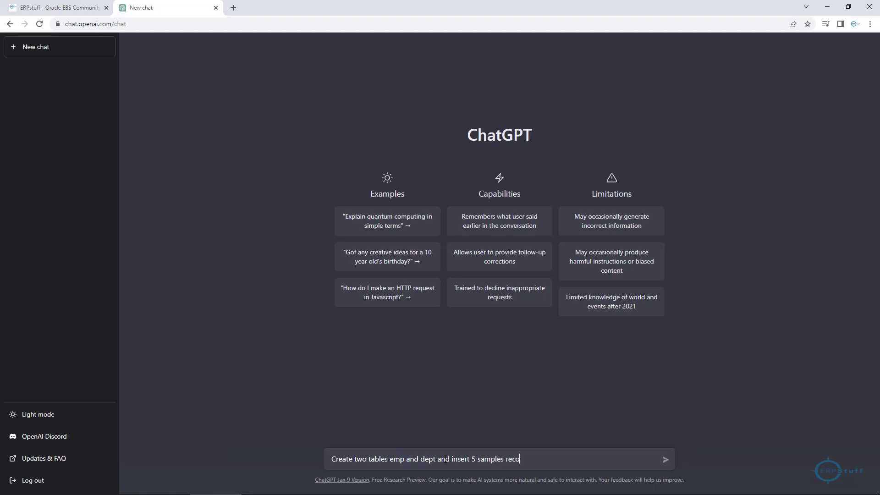
pyautogui.write('rds in both the tables.')
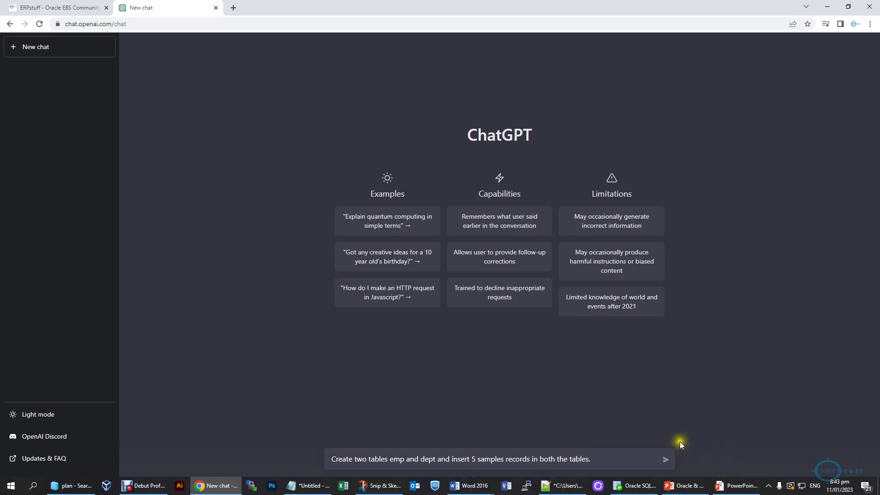
pyautogui.click(666, 461)
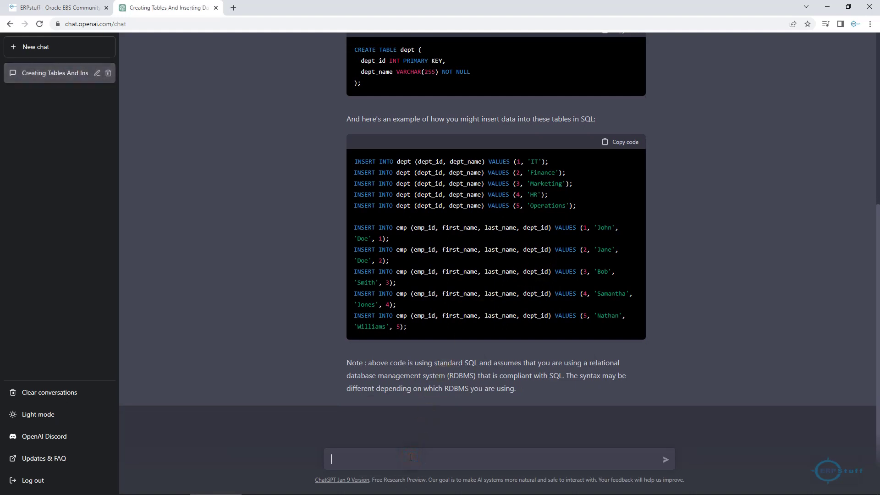
# Step: Request an Oracle SQL table structure for a document management system
pyautogui.write('create table structur')
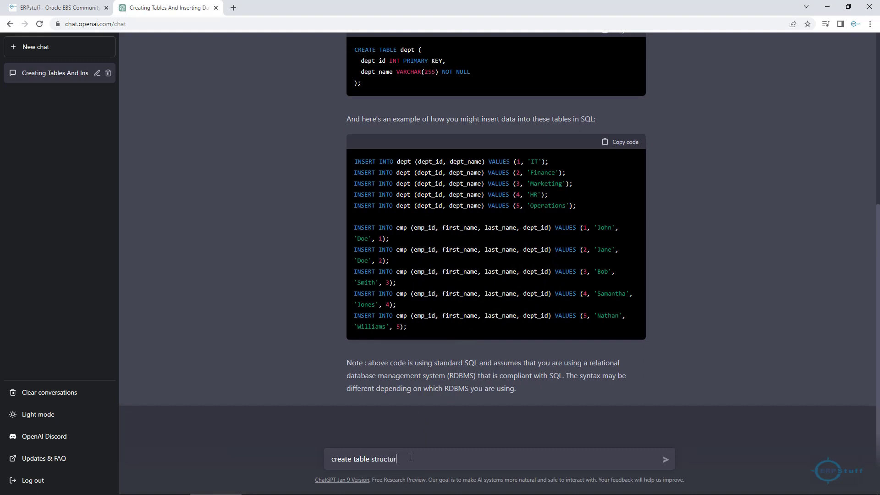
pyautogui.write('e of document management system using')
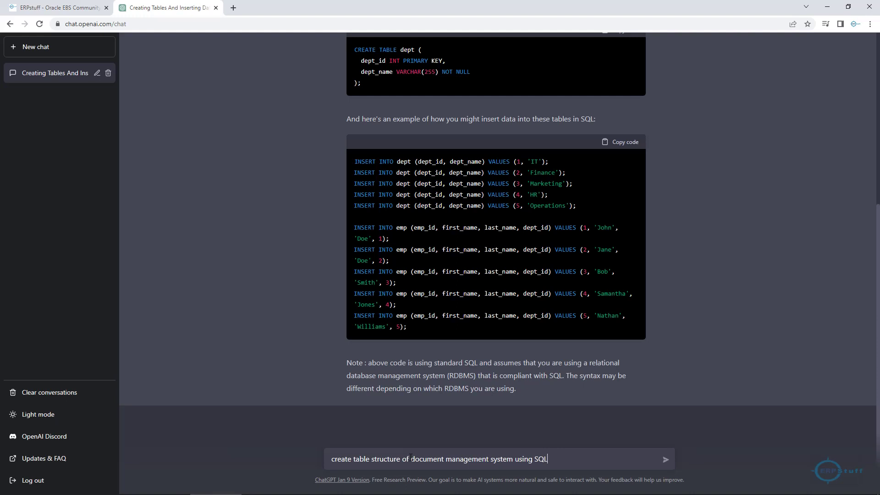
pyautogui.write('Oracle')
pyautogui.click(666, 460)
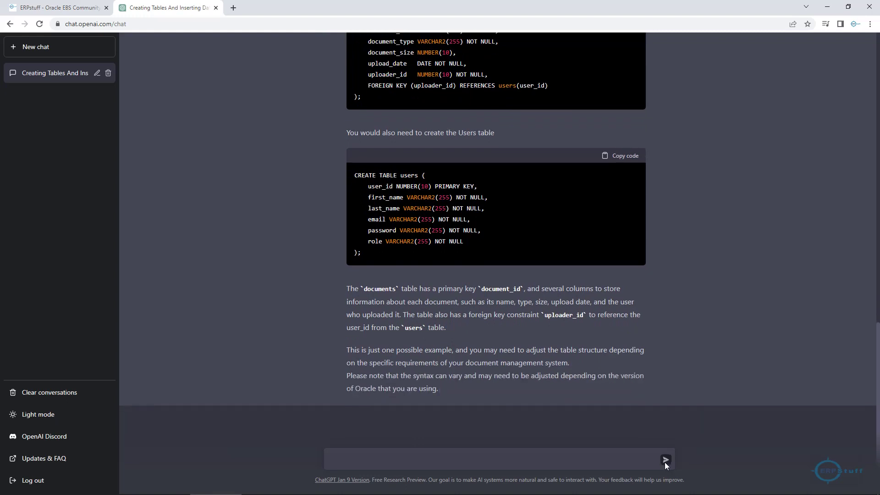
# Step: Ask for Oracle PL/SQL code that adds 2 numbers and look over the returned procedure
pyautogui.click(473, 463)
pyautogui.write('create plsql to add 2 numbers using oracle plsql')
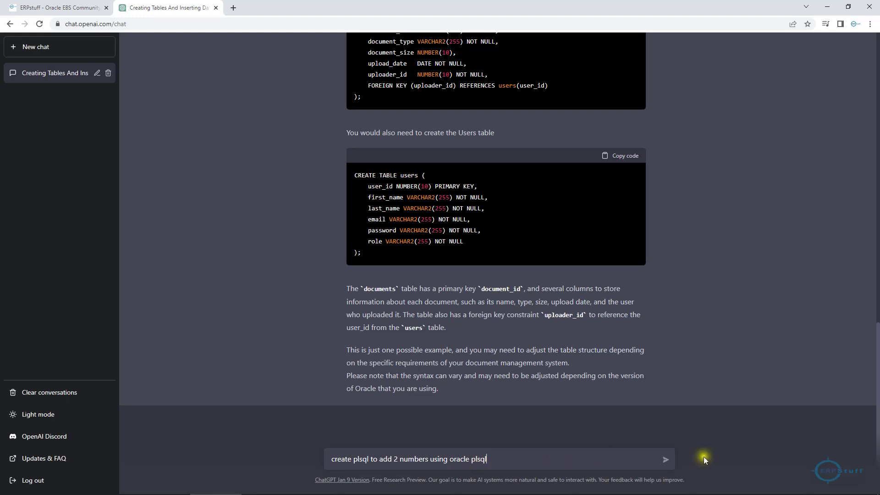
pyautogui.click(670, 460)
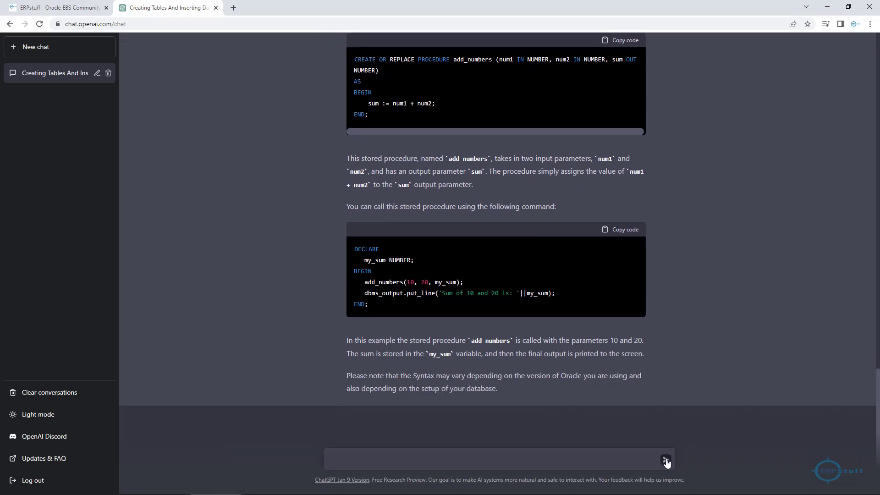
pyautogui.scroll(15, 605, 376)
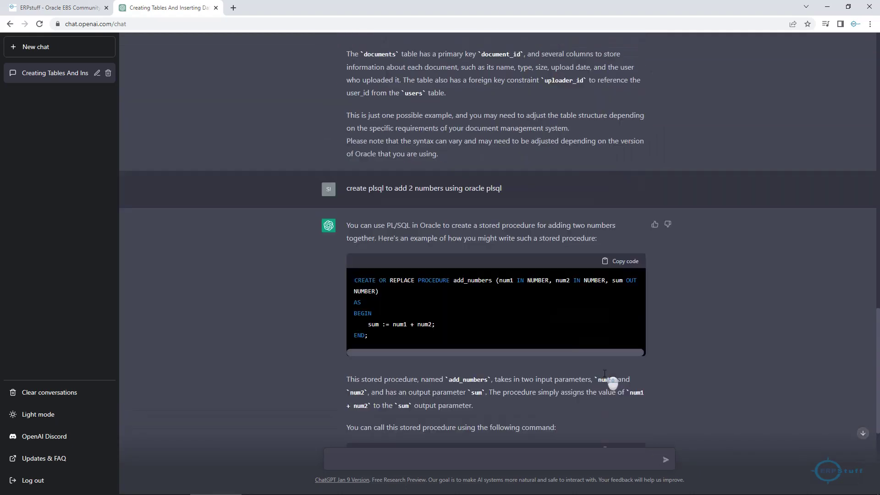
pyautogui.scroll(-15, 605, 373)
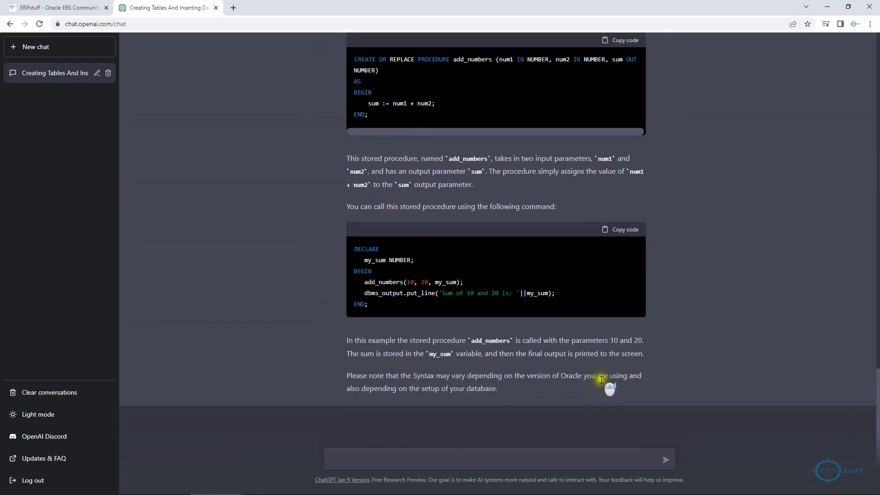
pyautogui.click(517, 458)
# Step: Request an Oracle PL/SQL function that multiplies 2 numbers and returns the result
pyautogui.write('create a function to multiple 2 numbers and return resu')
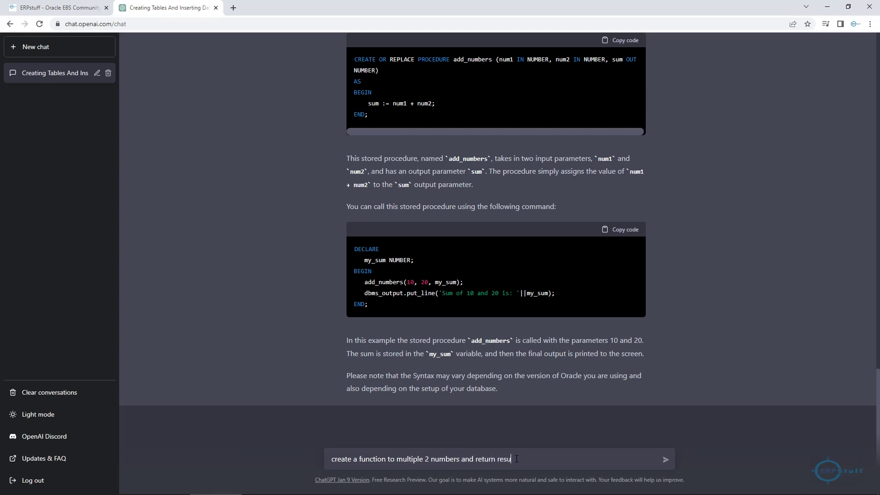
pyautogui.write('lt using Oracle plsql')
pyautogui.click(667, 462)
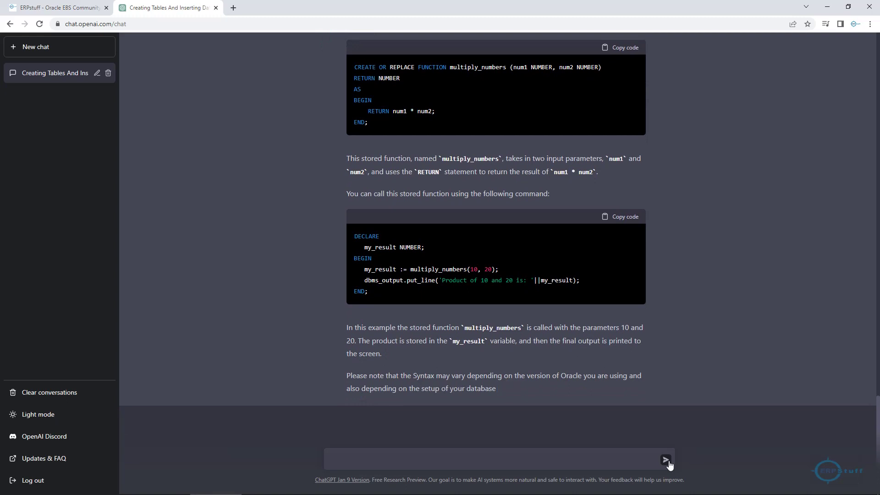
# Step: Start a new chat and highlight the Limitations heading and '2021' on the start page
pyautogui.click(38, 52)
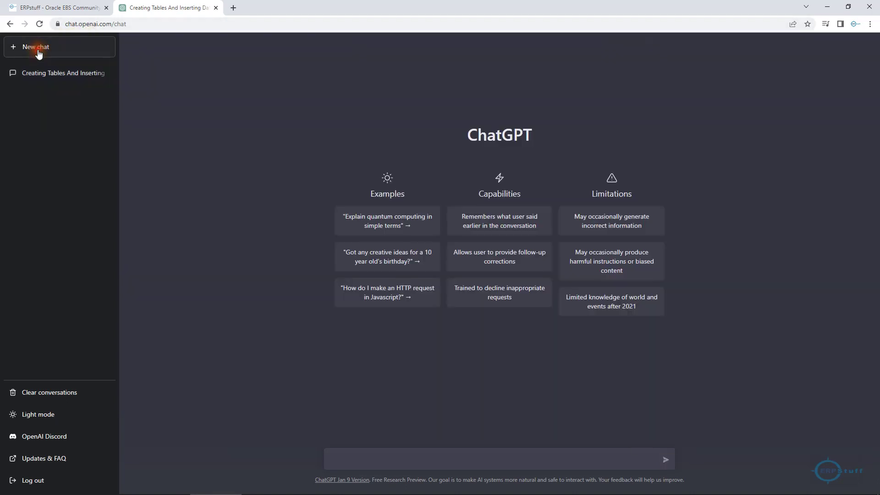
pyautogui.click(481, 458)
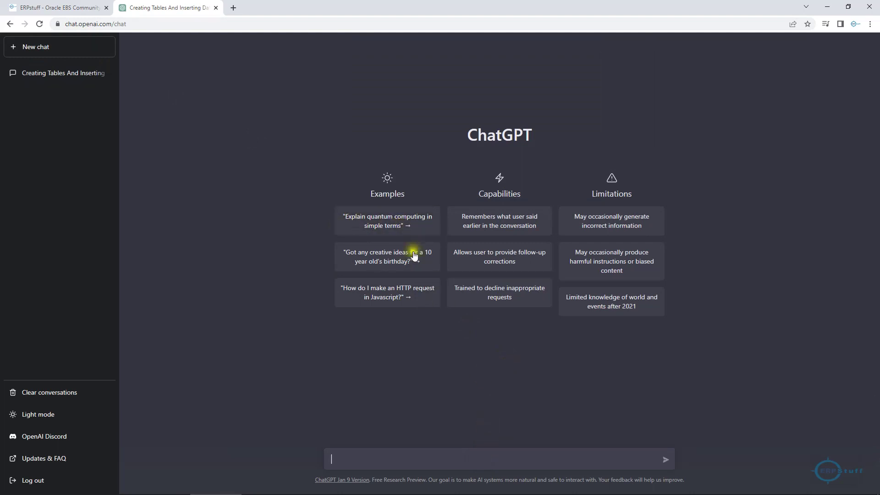
pyautogui.moveTo(590, 193); pyautogui.dragTo(634, 195)
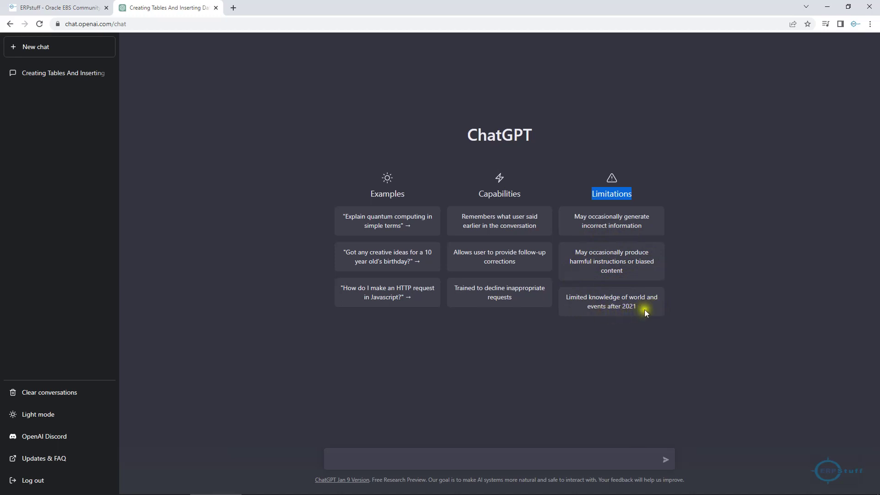
pyautogui.moveTo(638, 307); pyautogui.dragTo(622, 307)
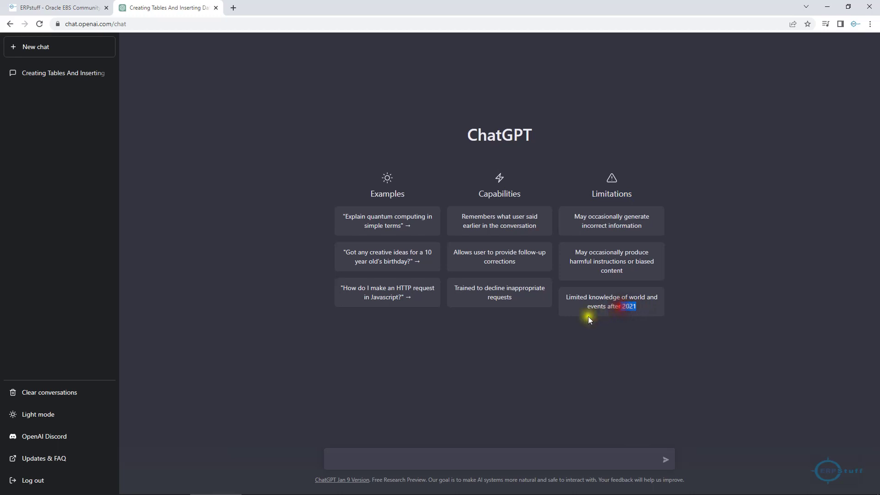
pyautogui.click(434, 460)
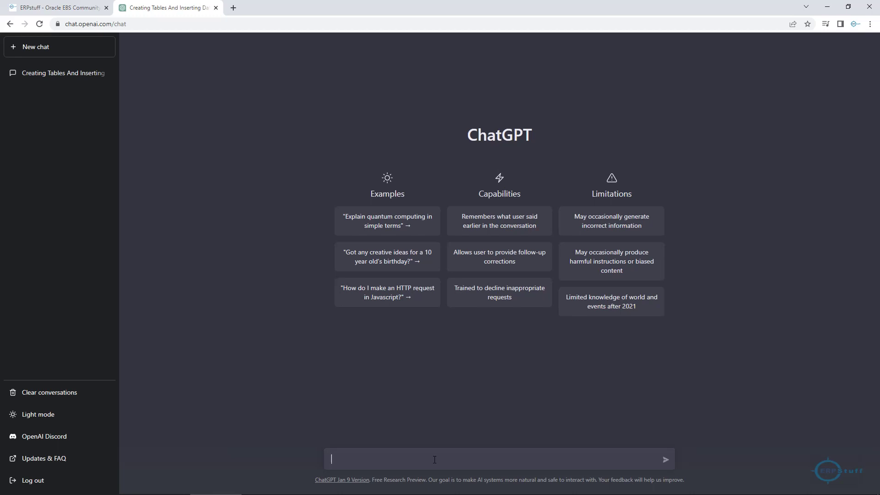
# Step: Tell ChatGPT the site is related to AI and will share AI information
pyautogui.write('site is related to AI and here I will be sharing ')
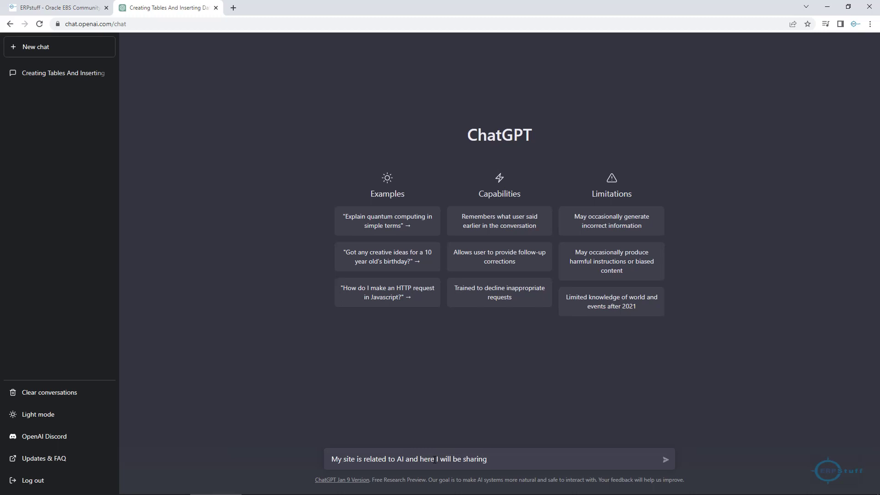
pyautogui.write('information related to AI.')
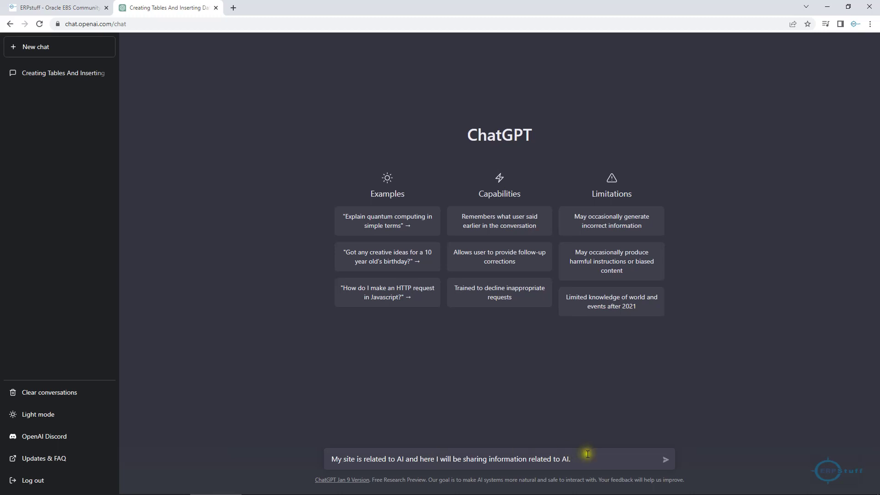
pyautogui.click(665, 460)
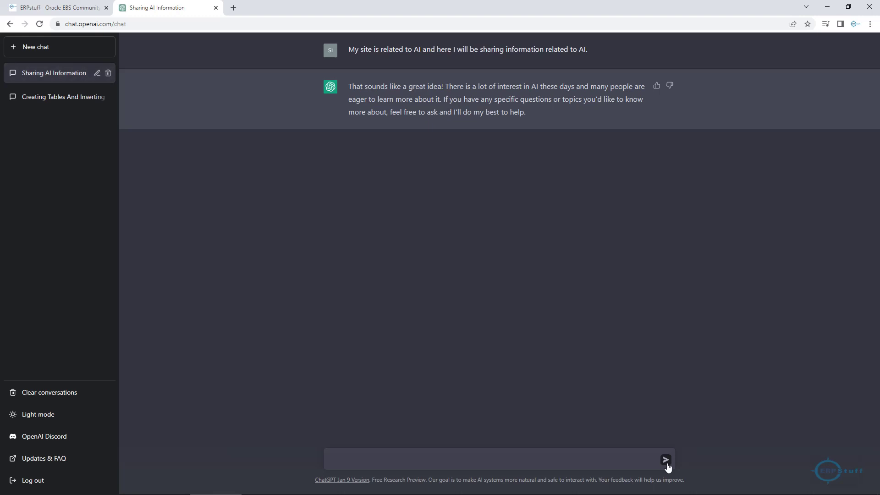
# Step: Type a follow-up about providing AI consultancy to different clients around the globe
pyautogui.click(513, 462)
pyautogui.write('At the same time I will be')
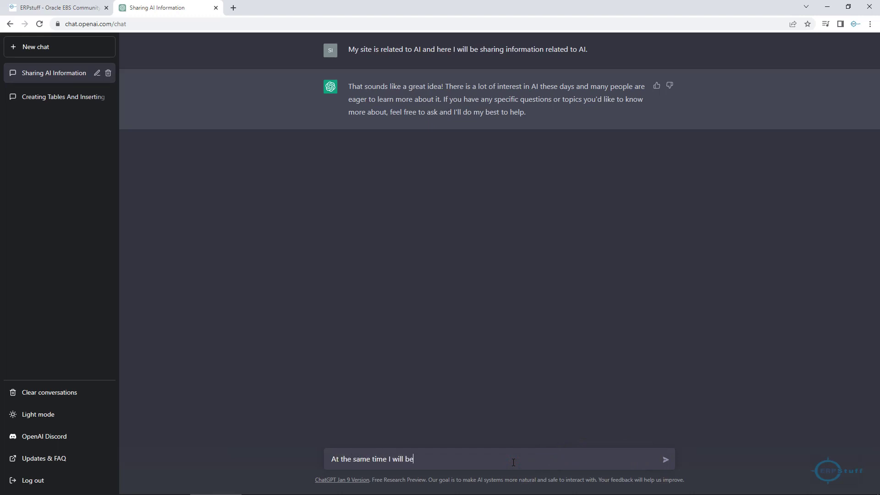
pyautogui.write(' providing consultancy of AI to different clients around the globe.')
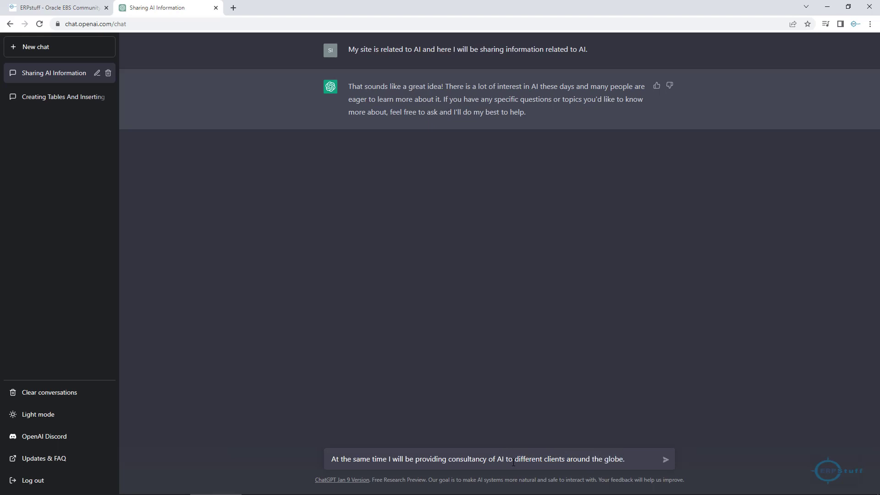
# Step: Submit the AI consultancy message to get the key skills an AI consultant needs
pyautogui.click(665, 461)
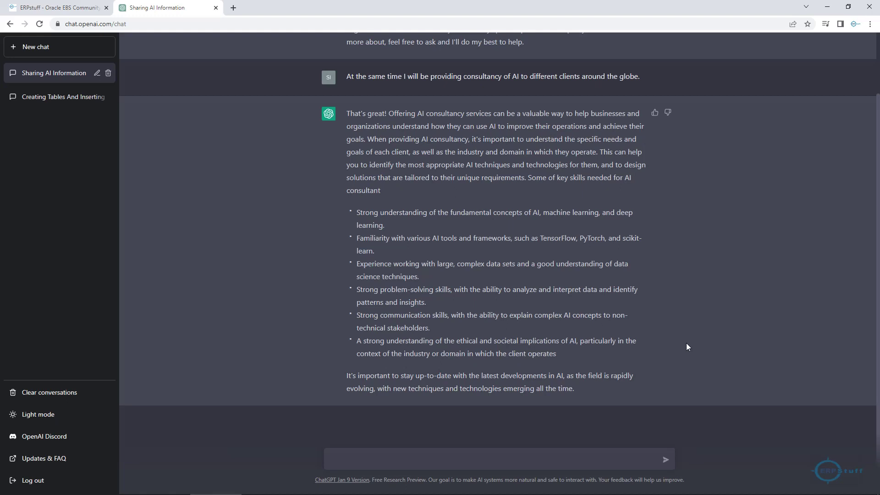
# Step: Ask ChatGPT 'Tell me about Pakistan'
pyautogui.click(482, 456)
pyautogui.write('Tell me about Pakistan')
pyautogui.click(666, 460)
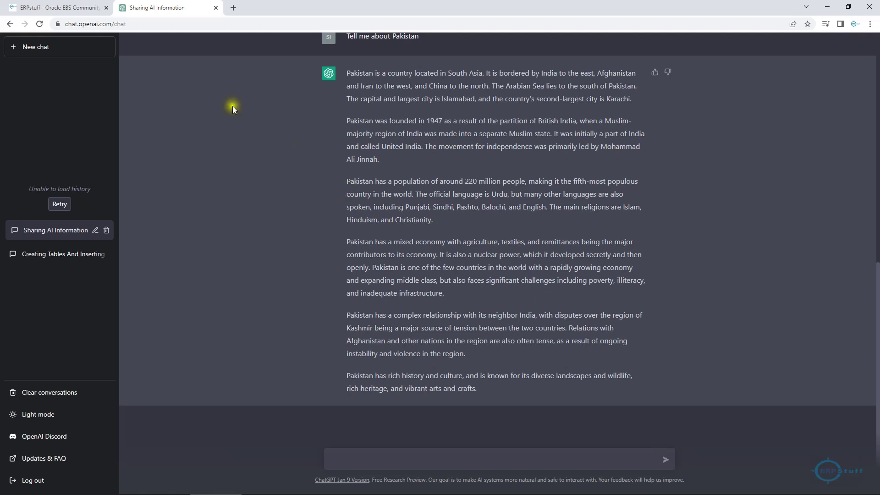
# Step: Load openai.com in a new browser tab and go to its About page
pyautogui.click(233, 8)
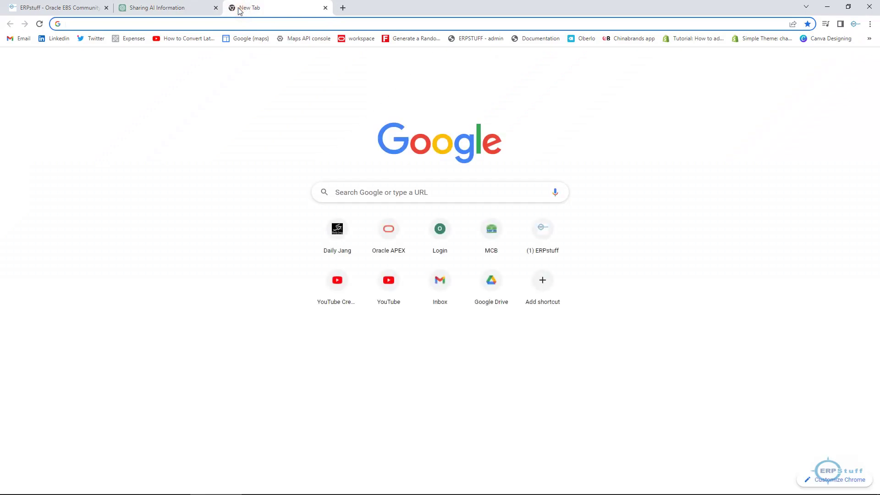
pyautogui.write('open')
pyautogui.press('Return')
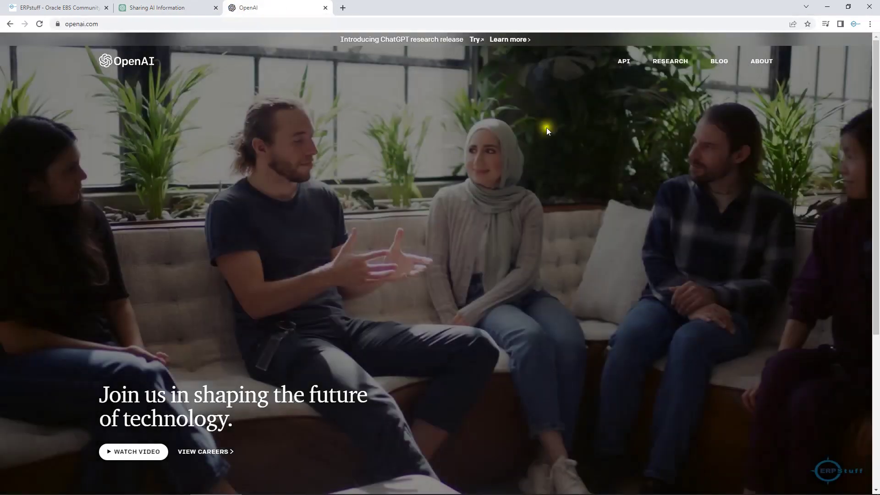
pyautogui.click(761, 62)
# Step: Scroll through the About OpenAI page down to the footer links
pyautogui.scroll(-10, 512, 214)
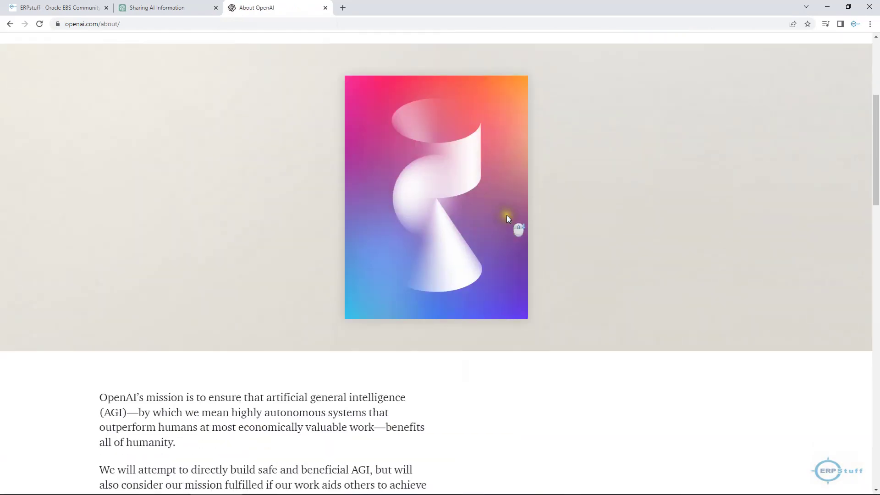
pyautogui.scroll(-2, 508, 219)
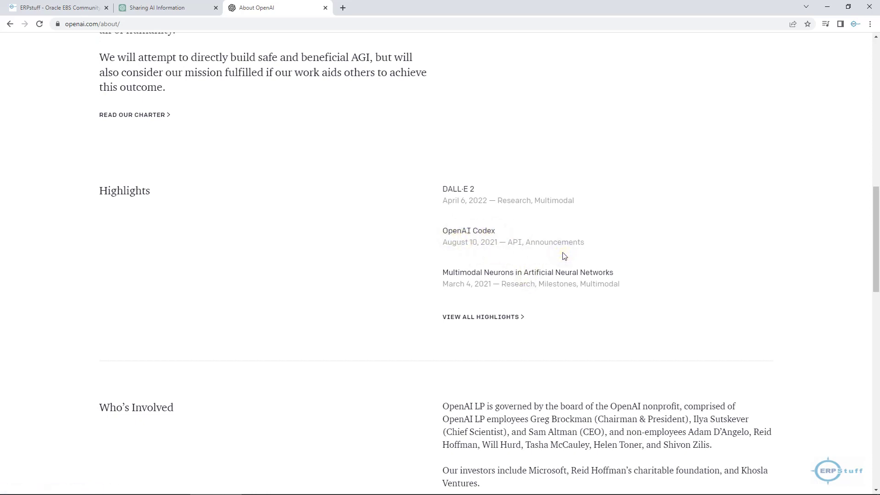
pyautogui.scroll(-3, 565, 256)
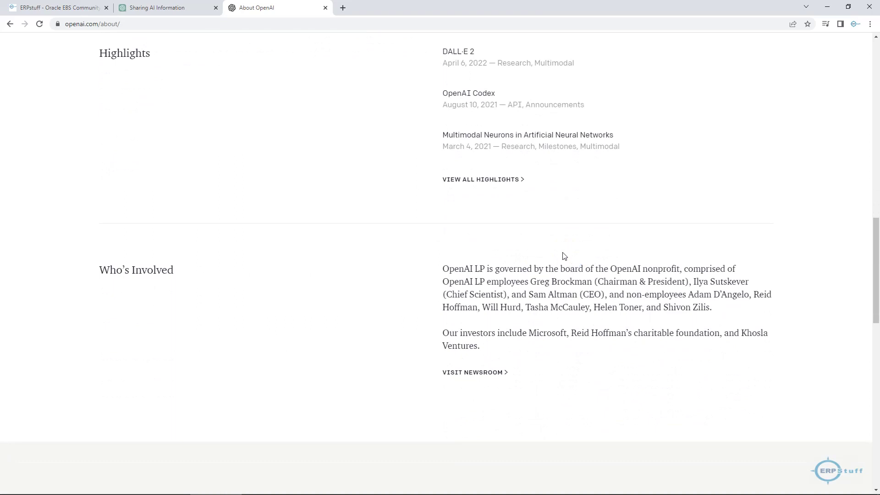
pyautogui.scroll(-8, 565, 256)
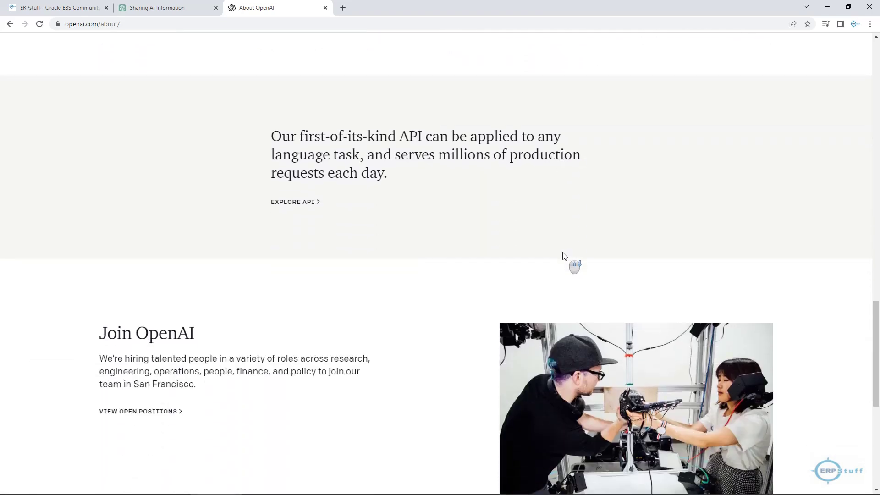
pyautogui.scroll(-3, 565, 256)
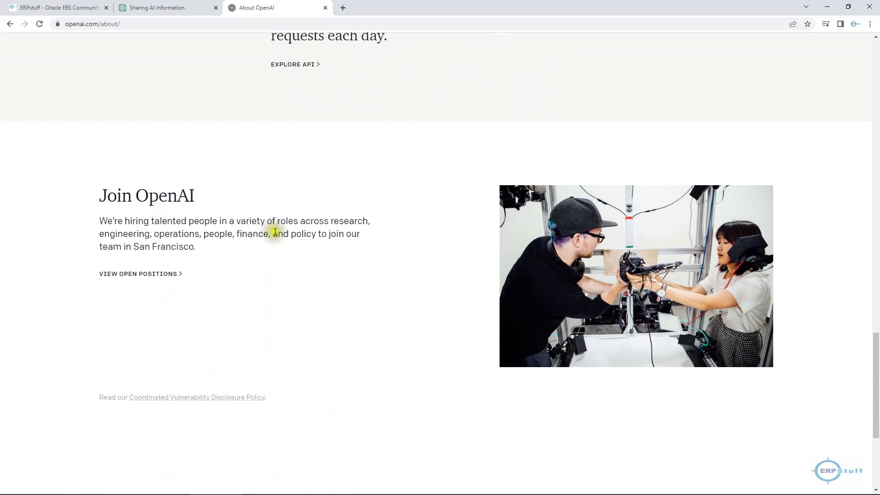
pyautogui.scroll(-4, 275, 238)
pyautogui.scroll(-1, 275, 241)
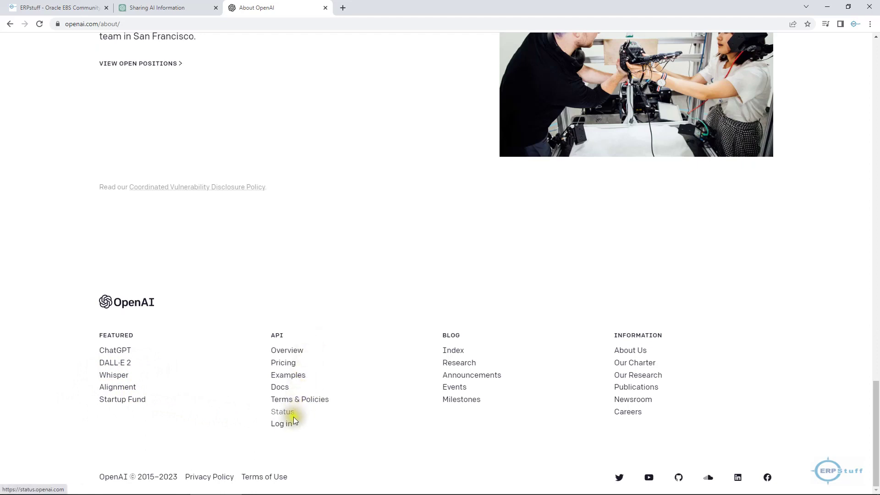
pyautogui.click(299, 364)
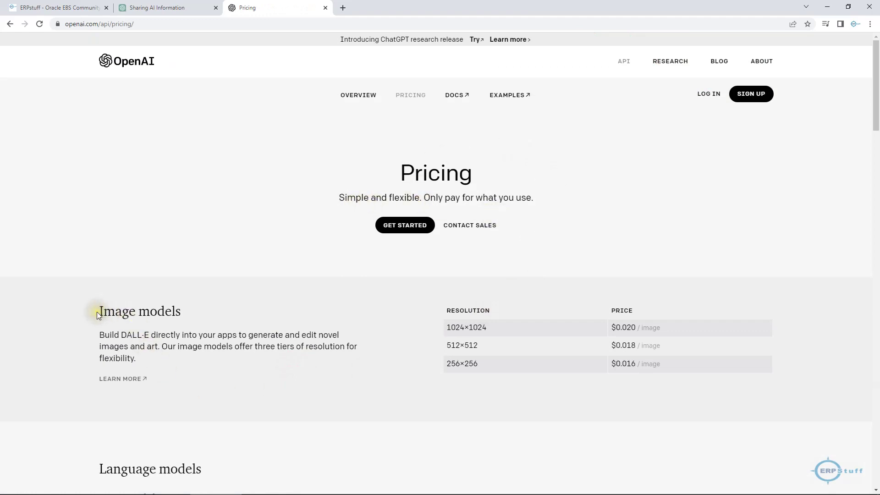
pyautogui.moveTo(97, 313); pyautogui.dragTo(179, 313)
pyautogui.moveTo(457, 331); pyautogui.dragTo(495, 329)
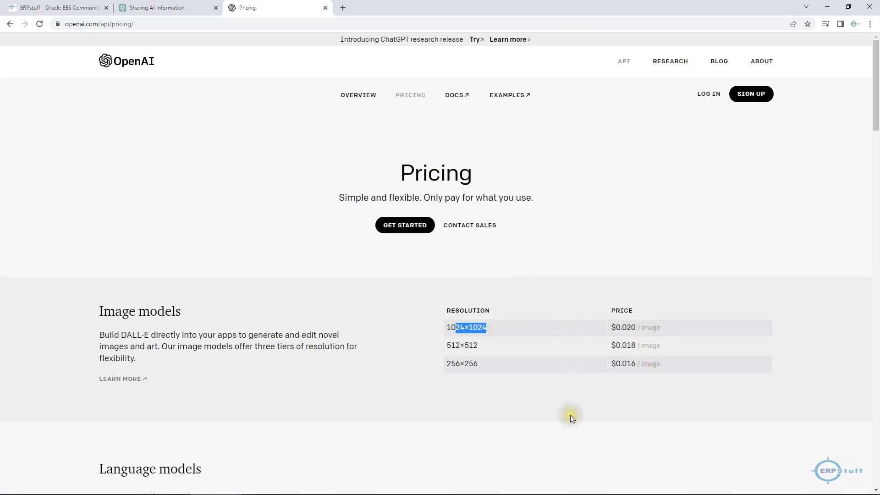
pyautogui.scroll(-3, 570, 415)
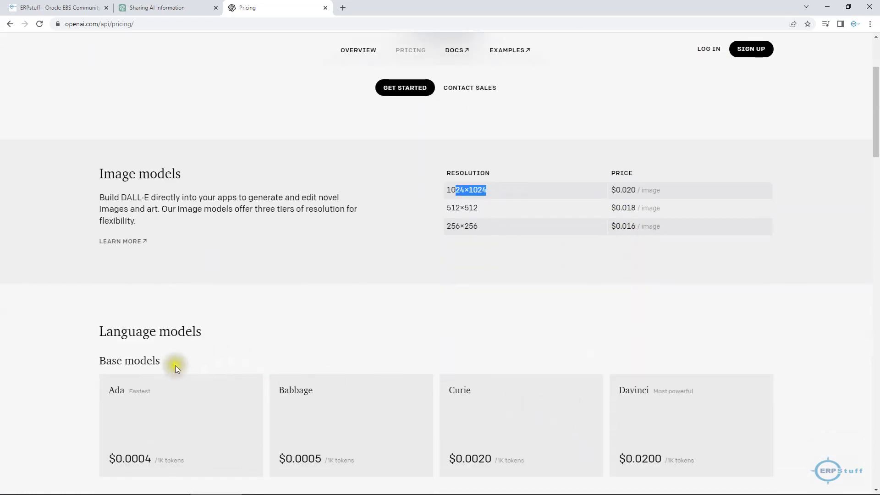
pyautogui.scroll(-2, 175, 367)
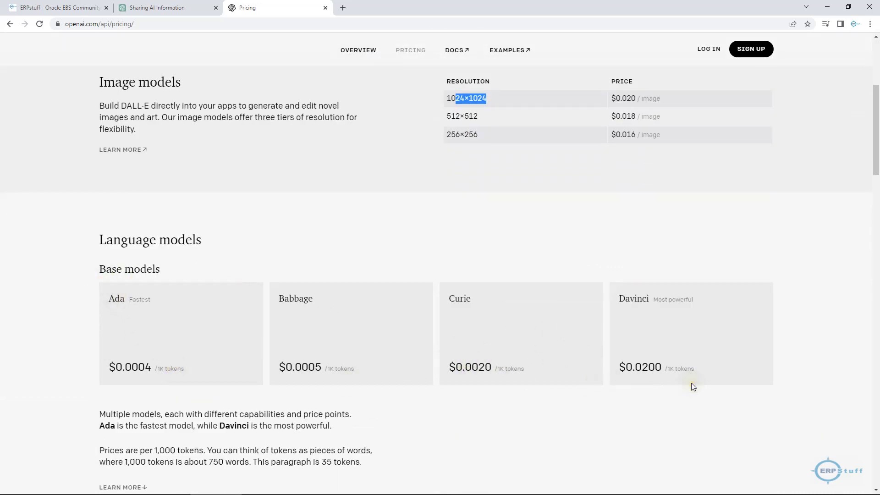
pyautogui.scroll(-3, 692, 384)
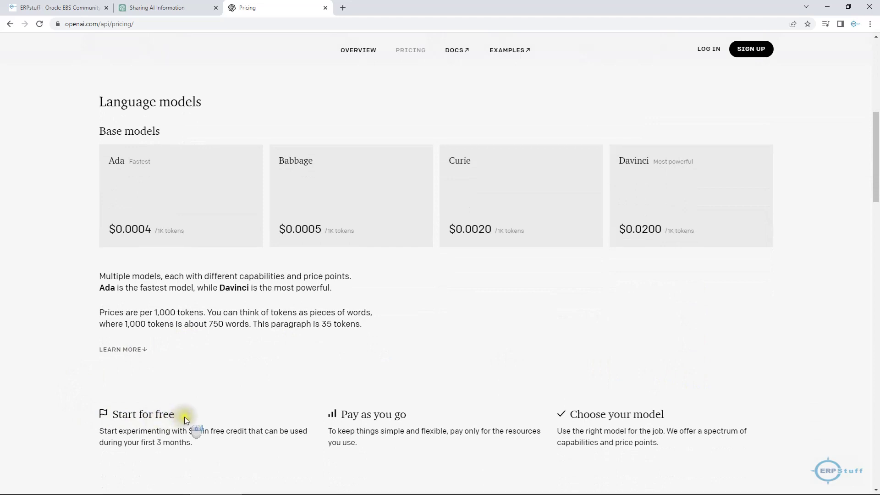
pyautogui.scroll(-2, 184, 417)
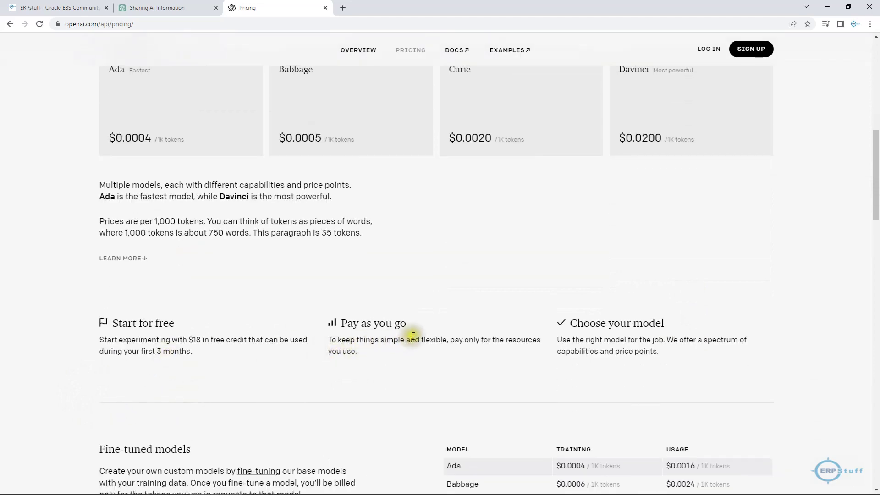
pyautogui.scroll(-1, 714, 339)
pyautogui.scroll(-3, 714, 340)
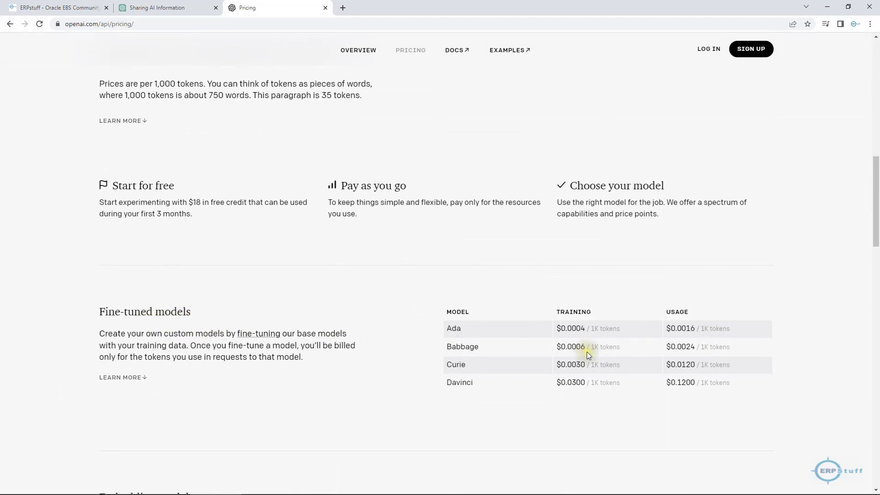
pyautogui.scroll(-3, 682, 359)
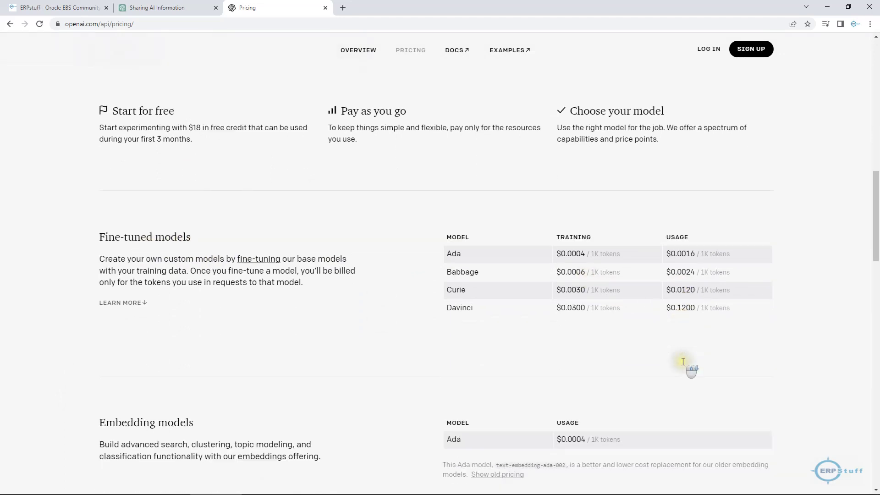
pyautogui.scroll(-2, 684, 362)
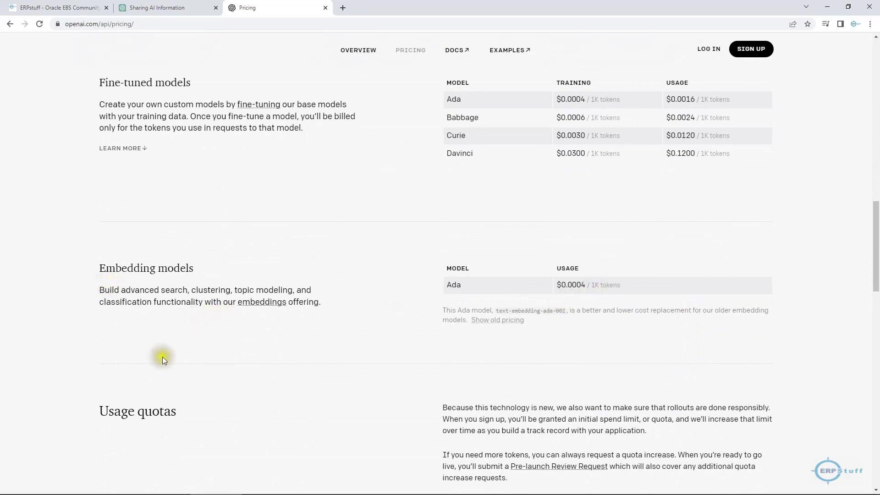
pyautogui.scroll(-3, 162, 357)
pyautogui.scroll(-3, 284, 338)
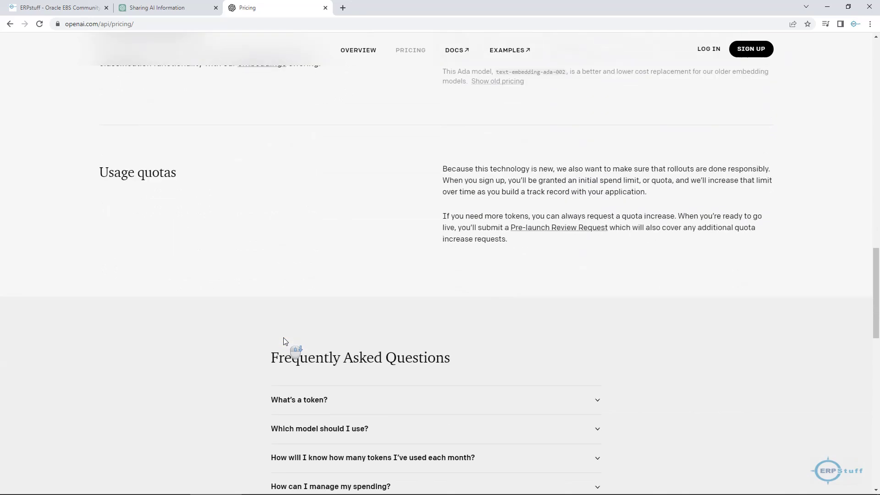
pyautogui.scroll(-14, 576, 335)
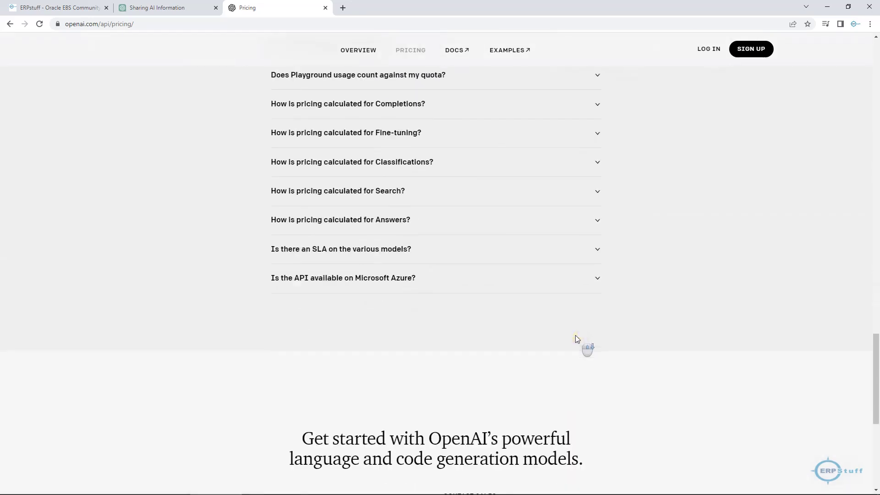
pyautogui.scroll(-2, 577, 338)
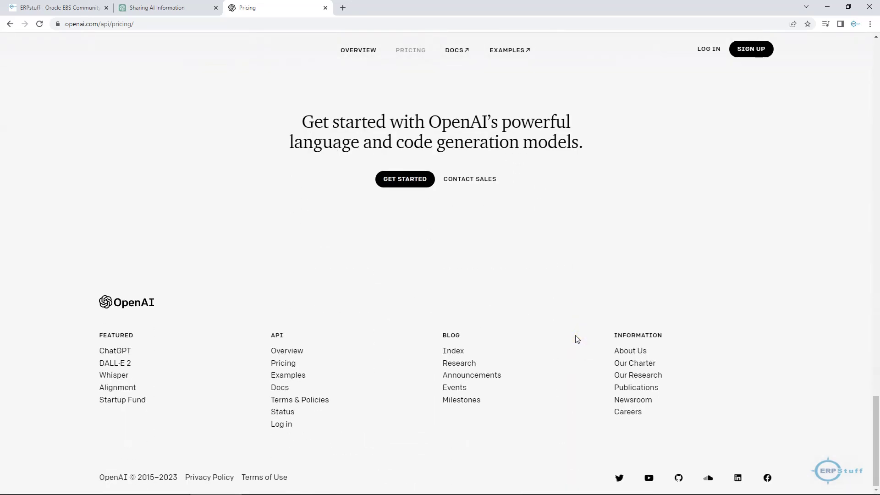
pyautogui.scroll(7, 576, 338)
pyautogui.scroll(20, 577, 338)
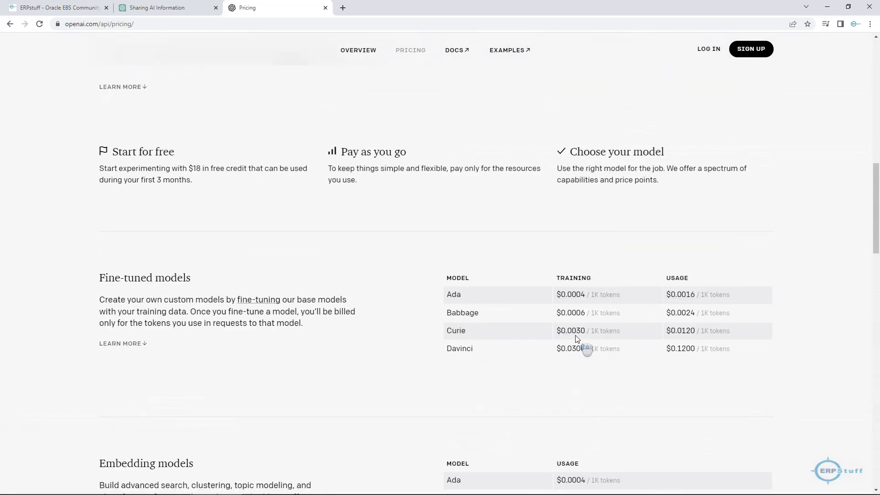
pyautogui.scroll(1, 576, 339)
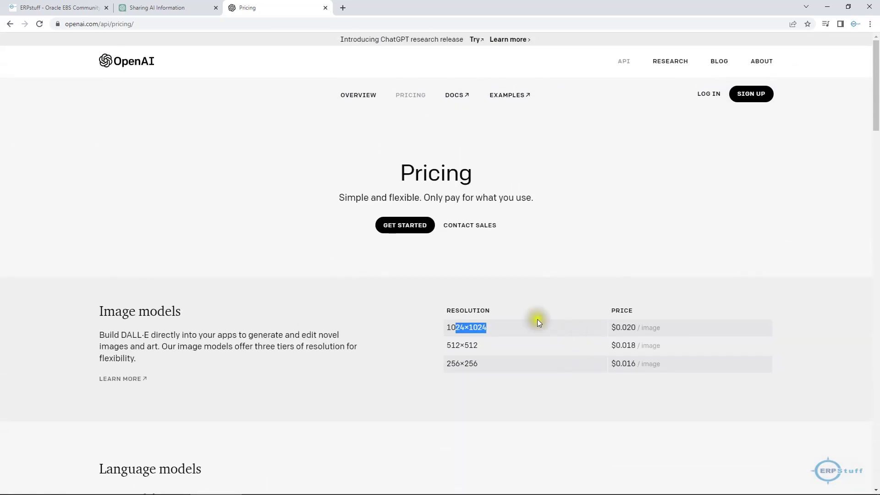
pyautogui.scroll(-5, 388, 312)
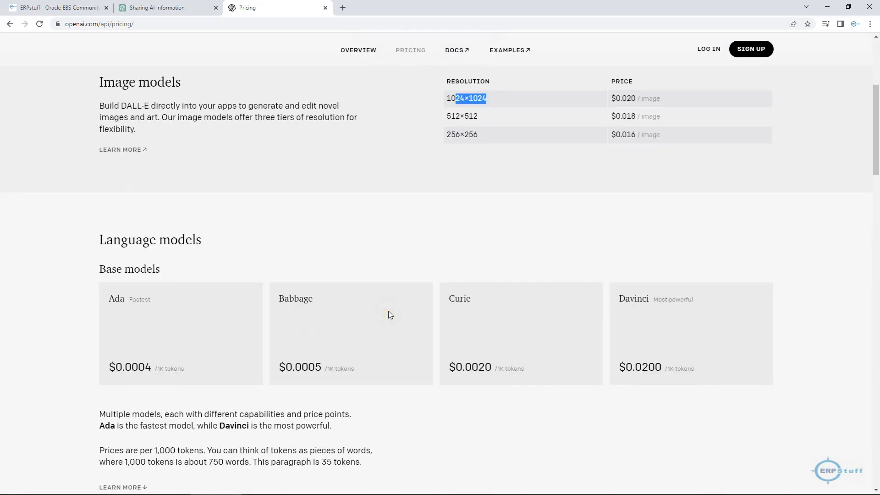
pyautogui.scroll(5, 389, 312)
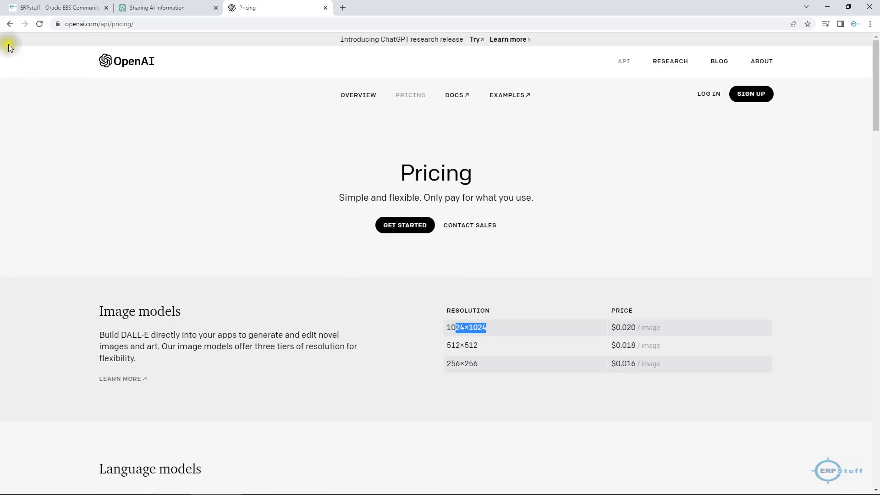
pyautogui.click(7, 25)
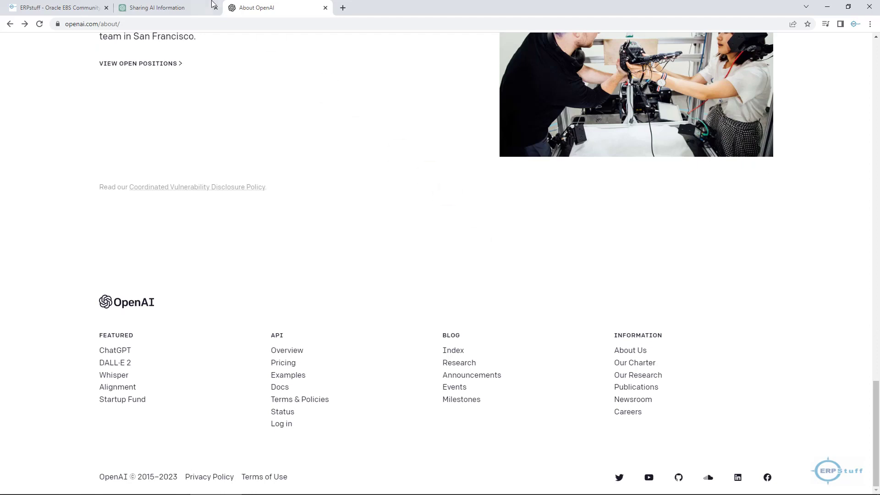
# Step: Switch back to the Sharing AI Information chat showing the Pakistan overview reply
pyautogui.click(170, 12)
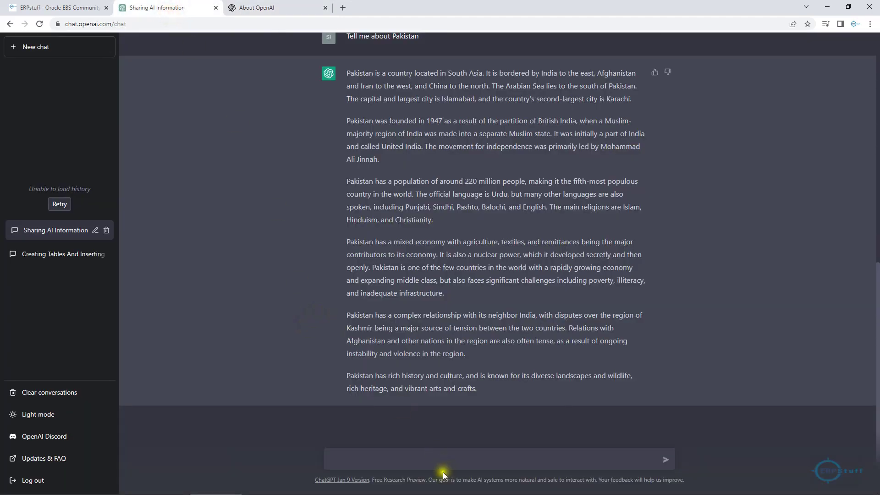
# Step: Send 'create code to add 2 numbers using Java' and get the AddNumbers Scanner program
pyautogui.click(419, 463)
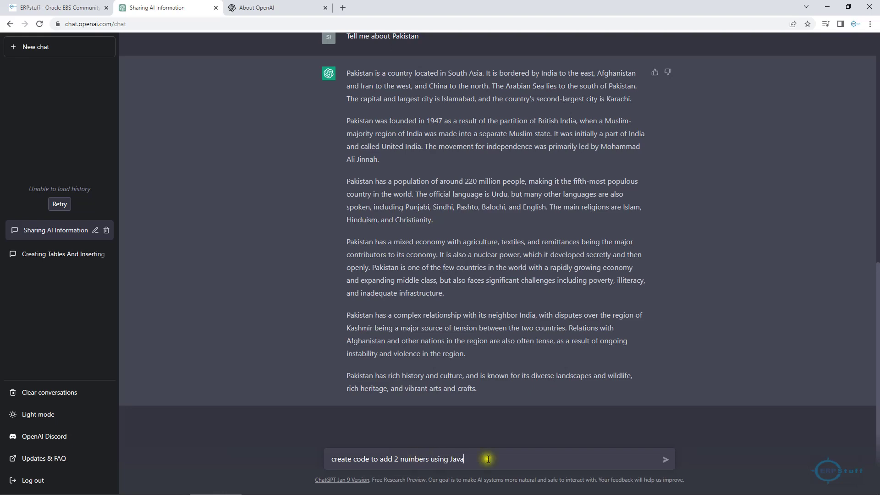
pyautogui.click(666, 460)
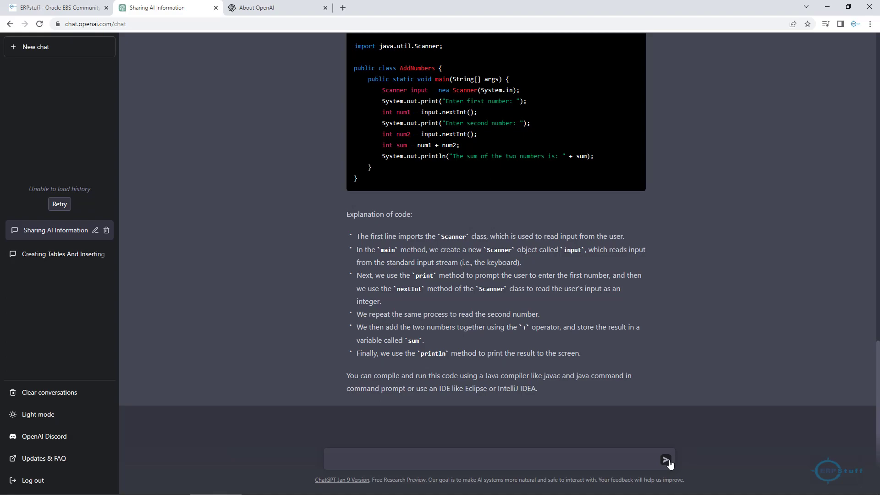
# Step: Scroll to the top of the About OpenAI page, then switch to the ERPstuff Oracle EBS forum
pyautogui.scroll(5, 247, 306)
pyautogui.scroll(15, 247, 307)
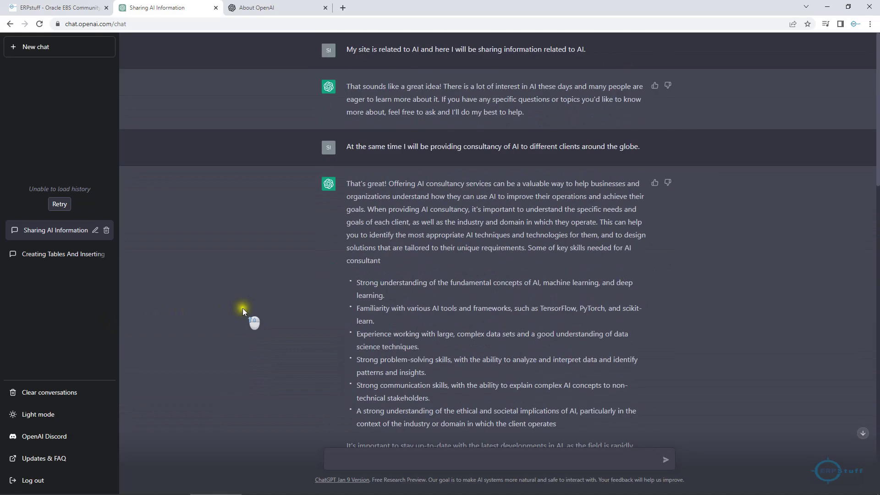
pyautogui.click(279, 9)
pyautogui.scroll(10, 311, 227)
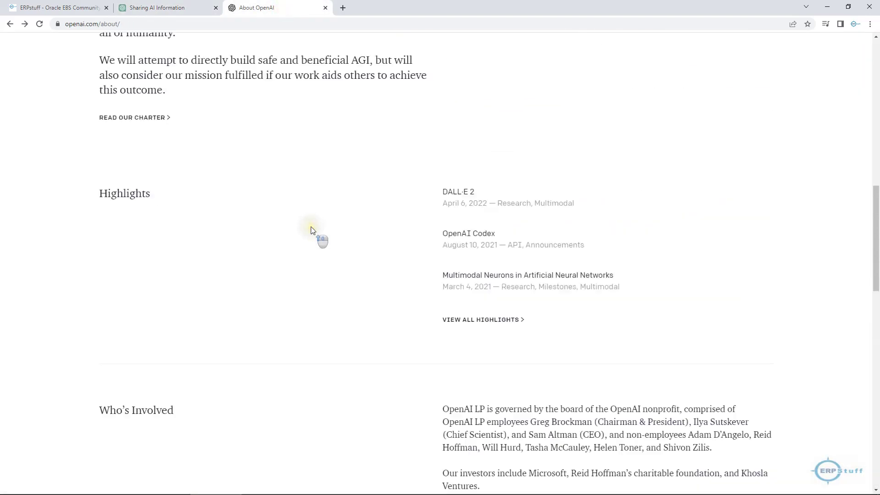
pyautogui.scroll(10, 311, 226)
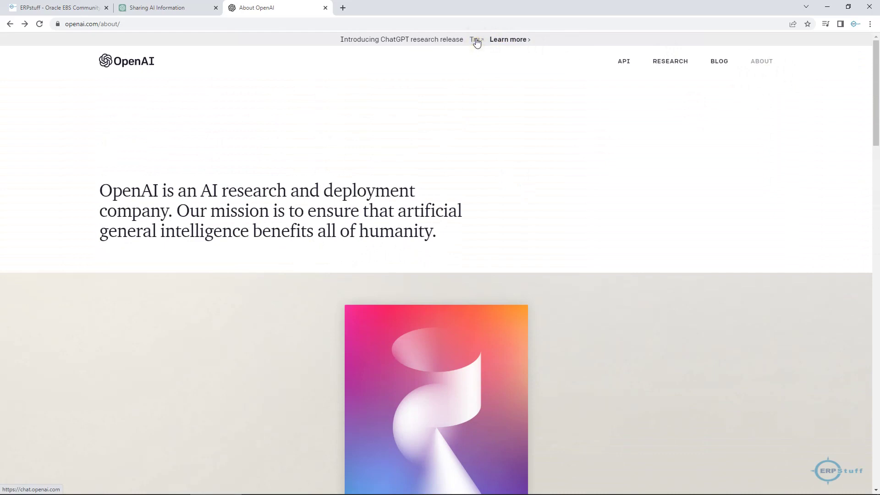
pyautogui.click(292, 66)
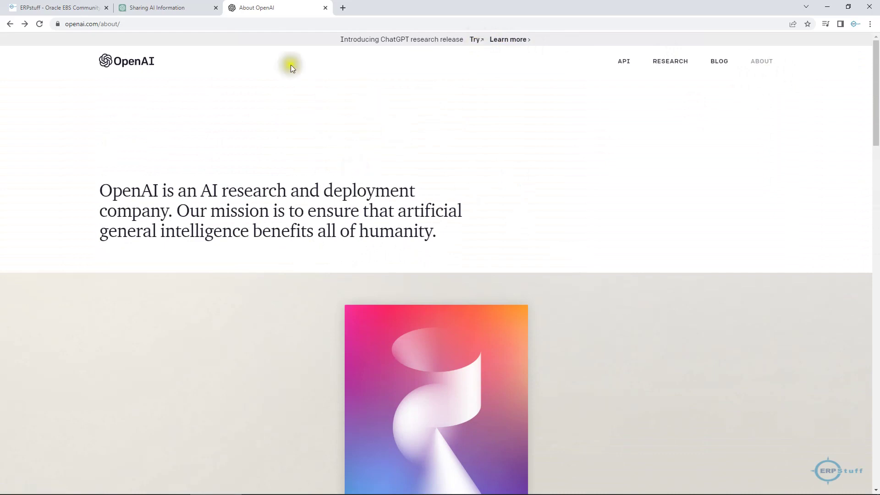
pyautogui.click(70, 7)
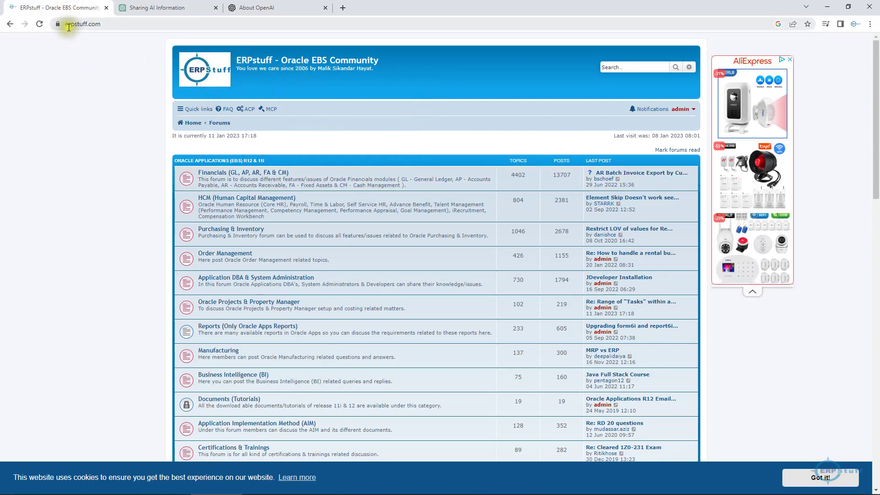
# Step: Scroll through the ERPstuff forum category list, then return to the Sharing AI Information chat
pyautogui.click(120, 24)
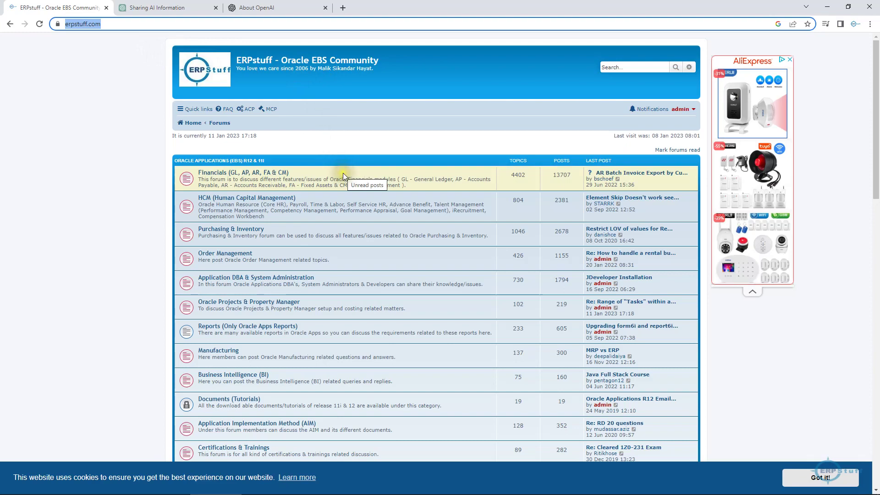
pyautogui.scroll(-1, 343, 172)
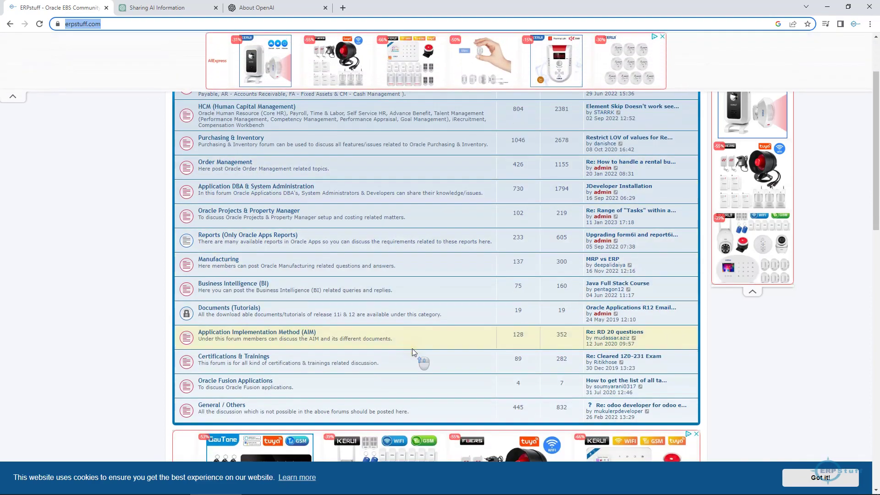
pyautogui.scroll(3, 412, 349)
pyautogui.scroll(-10, 412, 349)
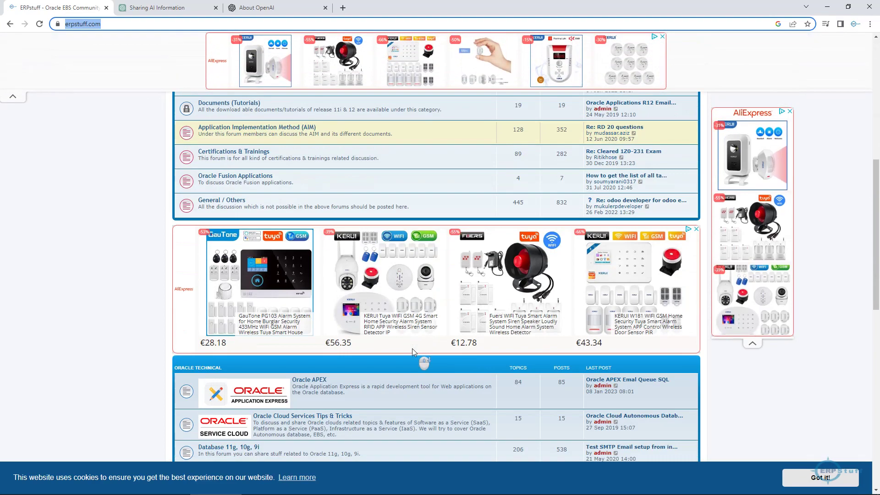
pyautogui.scroll(-2, 412, 352)
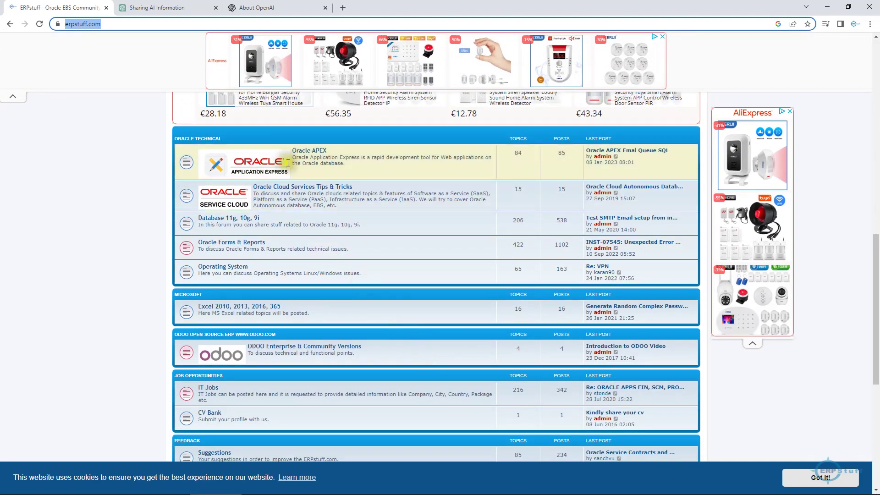
pyautogui.scroll(-3, 457, 331)
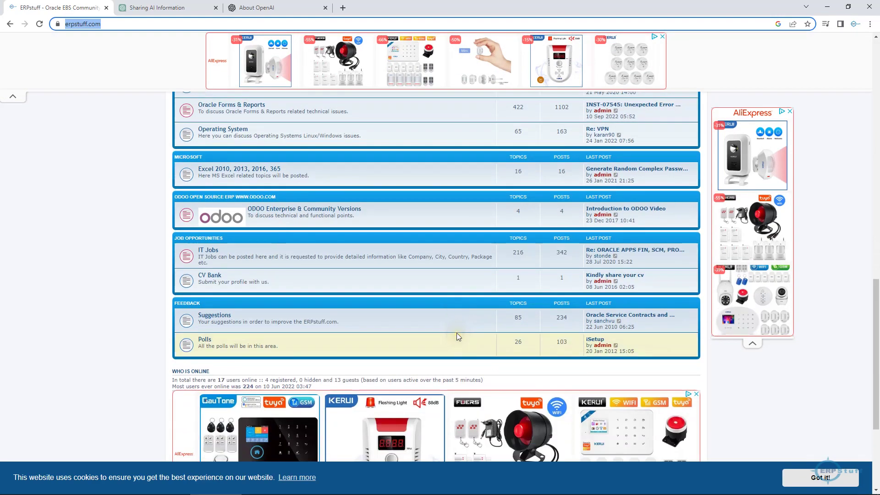
pyautogui.scroll(13, 457, 334)
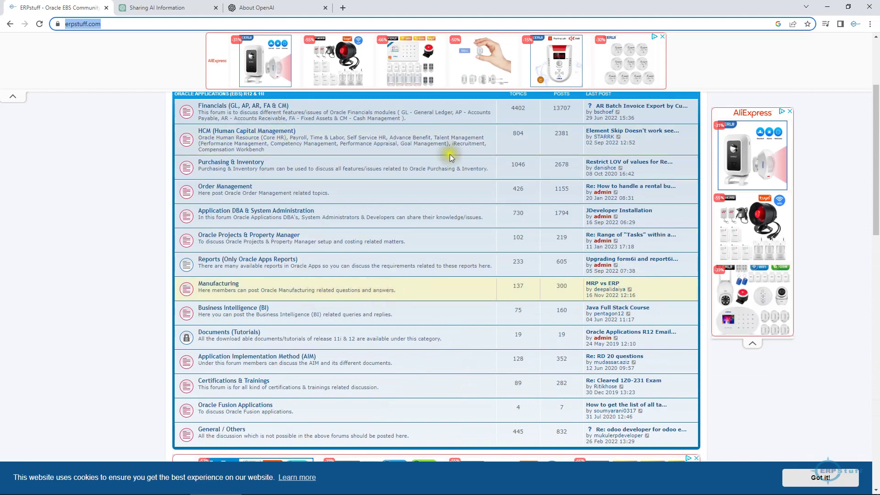
pyautogui.click(172, 10)
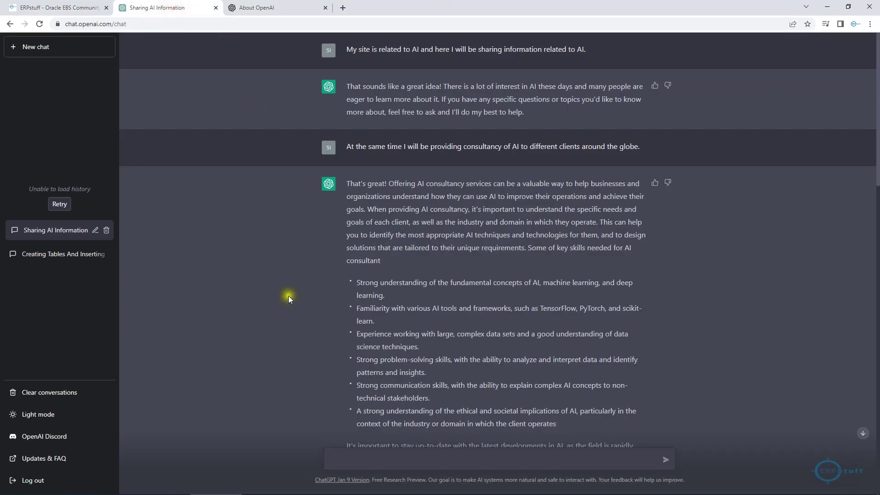